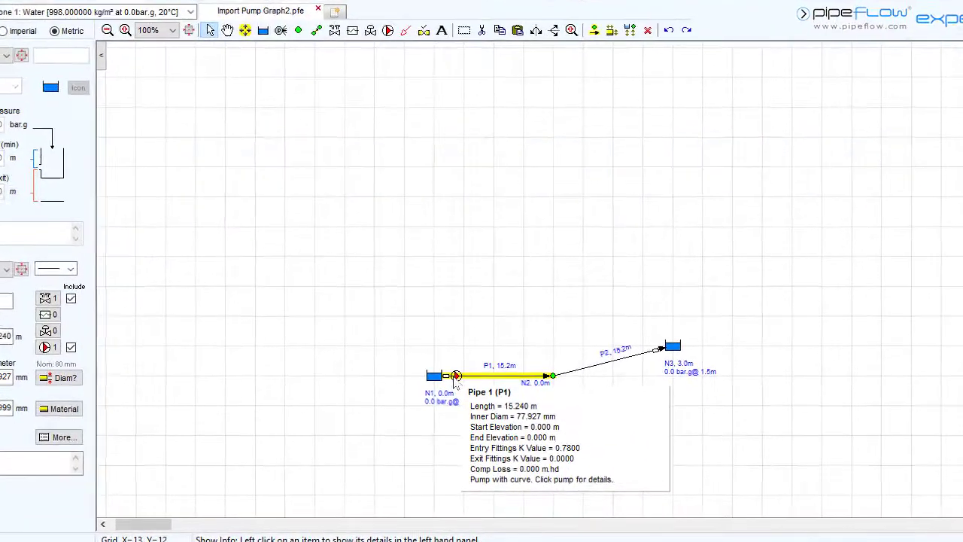
# - Open the pump's Pump Data and set efficiency display to Efficiency Iso lines at 3% steps
pyautogui.click(459, 388)
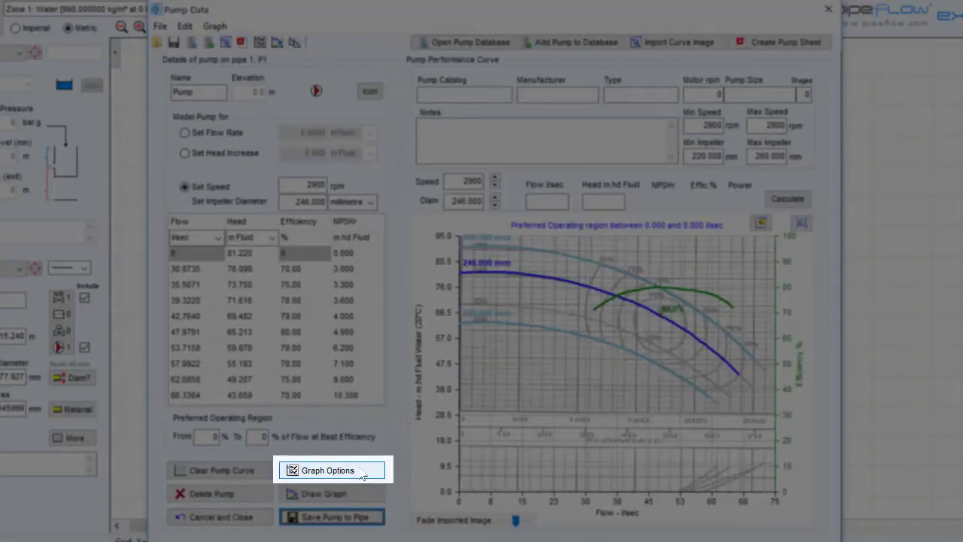
pyautogui.click(364, 471)
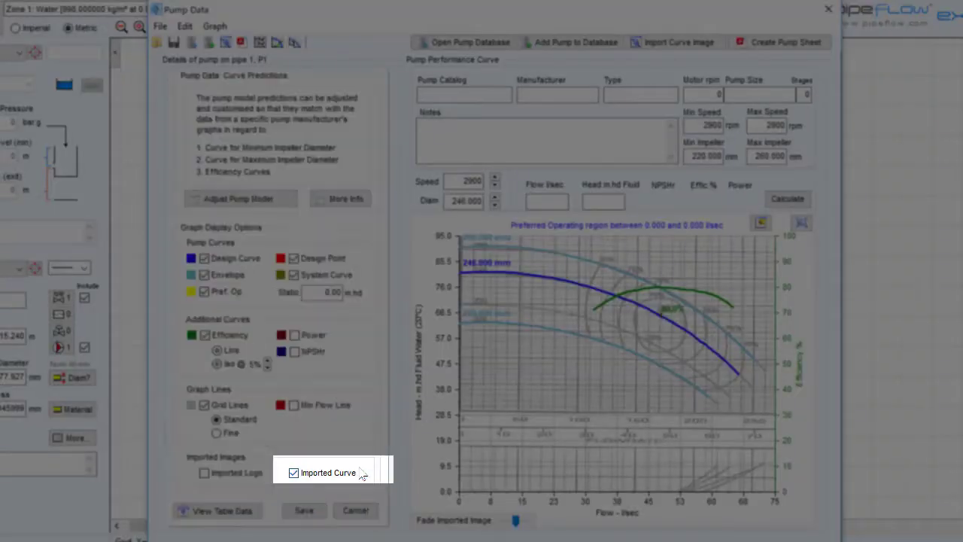
pyautogui.click(217, 364)
pyautogui.click(267, 368)
pyautogui.click(267, 368)
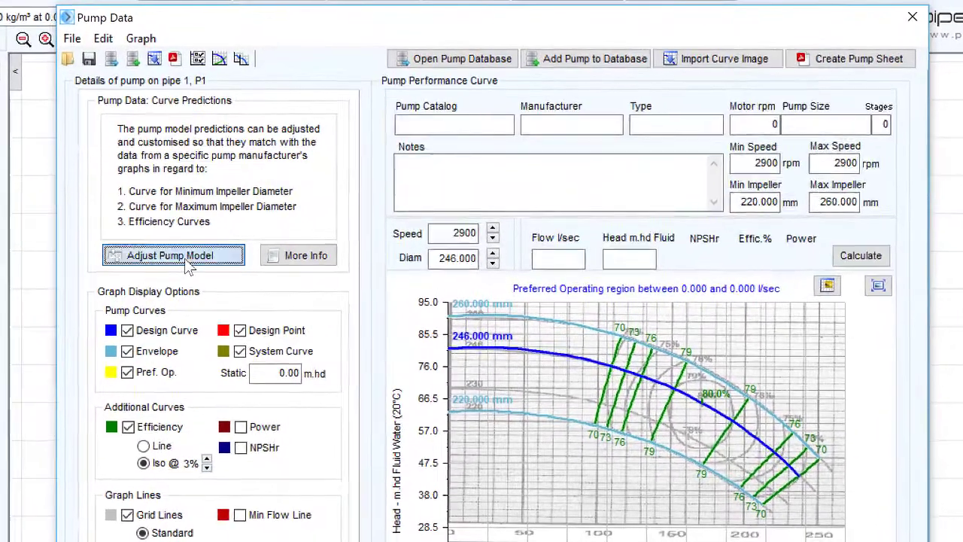
# - Start adjusting the pump model, lower the 220 mm curve's head and raise its end via curvature
pyautogui.click(187, 260)
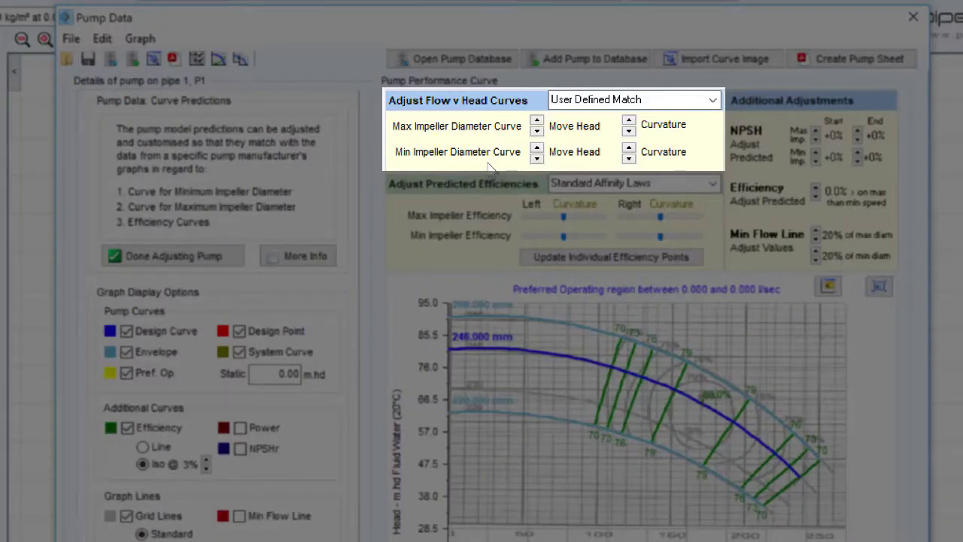
pyautogui.click(536, 159)
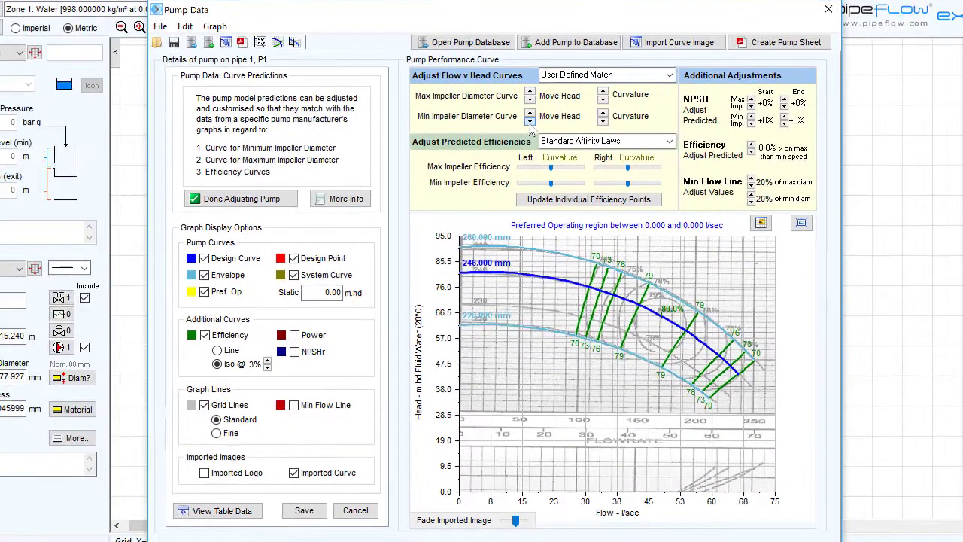
pyautogui.click(531, 122)
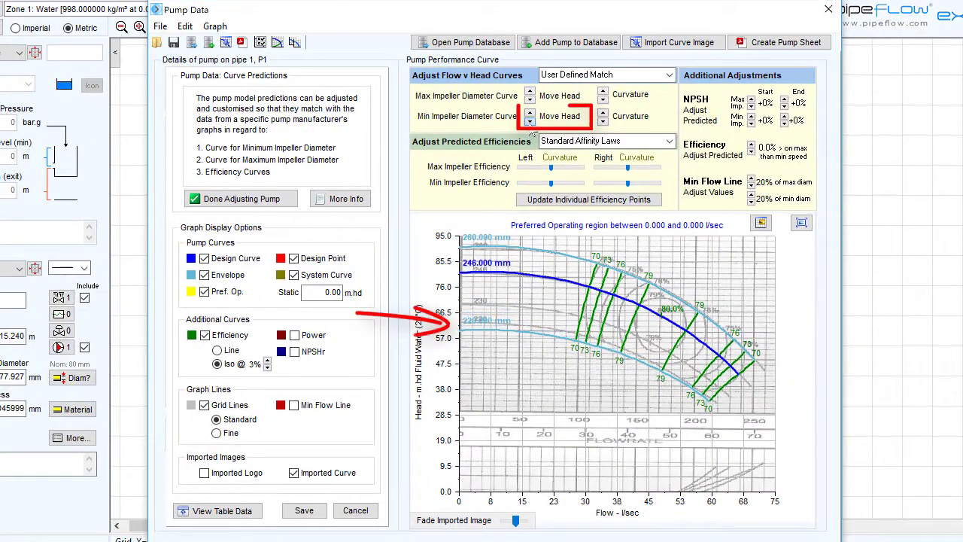
pyautogui.click(603, 120)
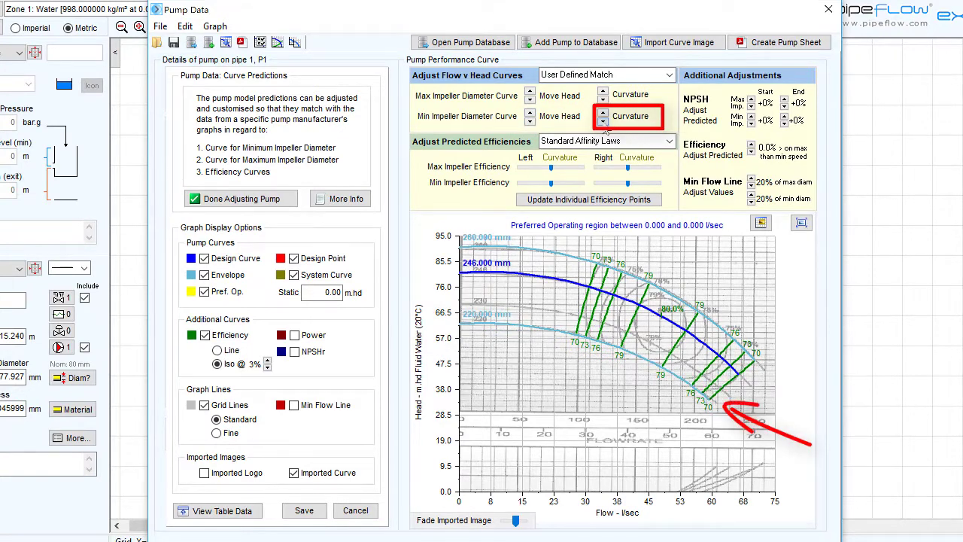
pyautogui.click(603, 121)
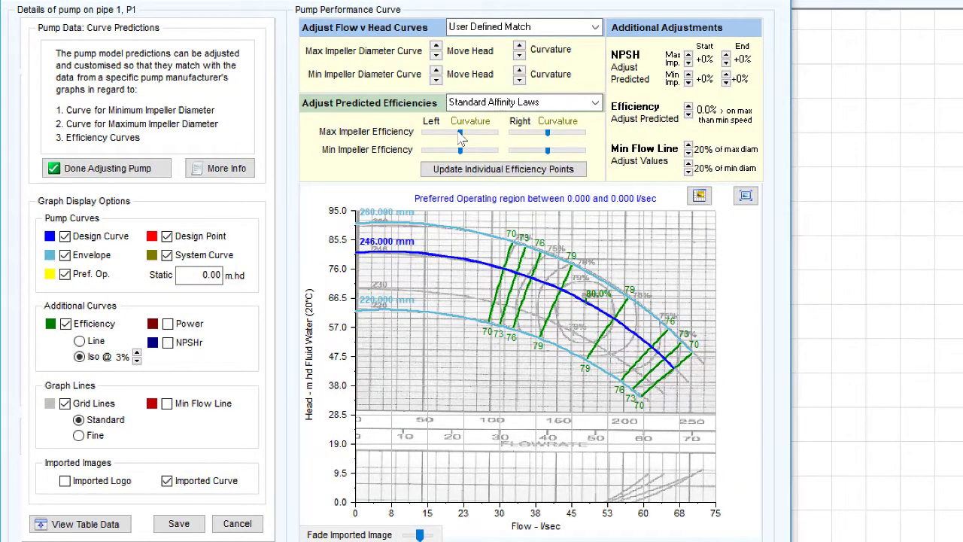
# - Adjust left and right efficiency curvature for max and min impeller curves to match the image contours
pyautogui.moveTo(460, 134)
pyautogui.mouseDown()
pyautogui.moveTo(486, 135)
pyautogui.moveTo(483, 143)
pyautogui.mouseUp()
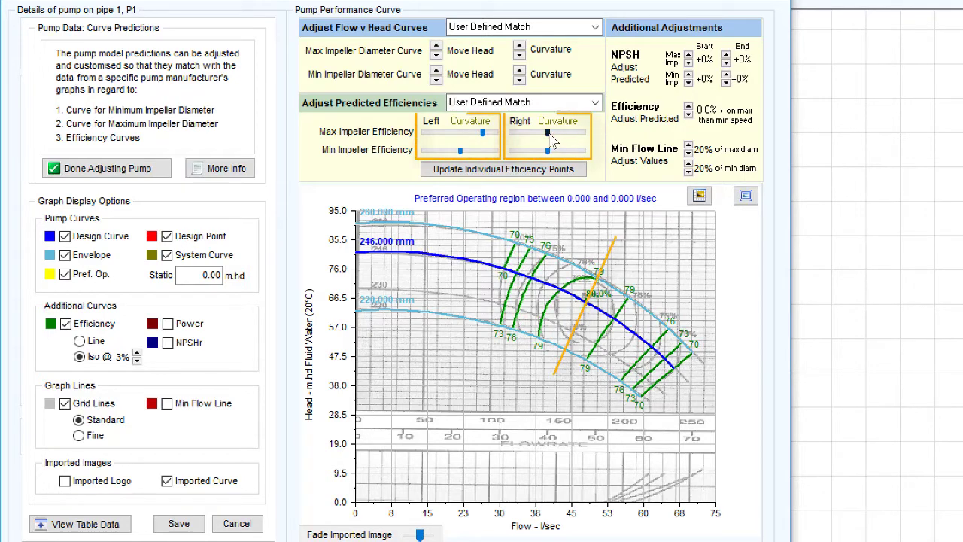
pyautogui.moveTo(553, 142); pyautogui.dragTo(540, 141)
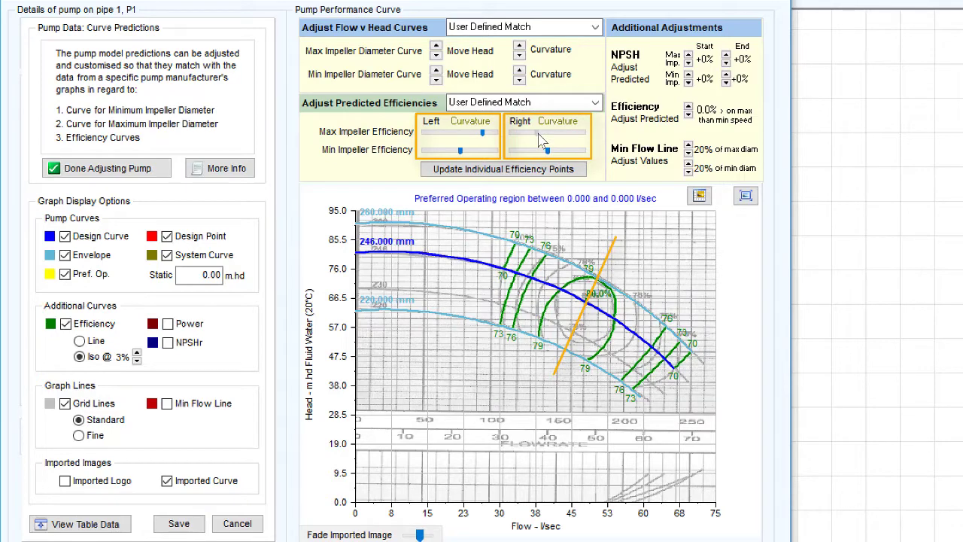
pyautogui.moveTo(460, 155); pyautogui.dragTo(470, 156)
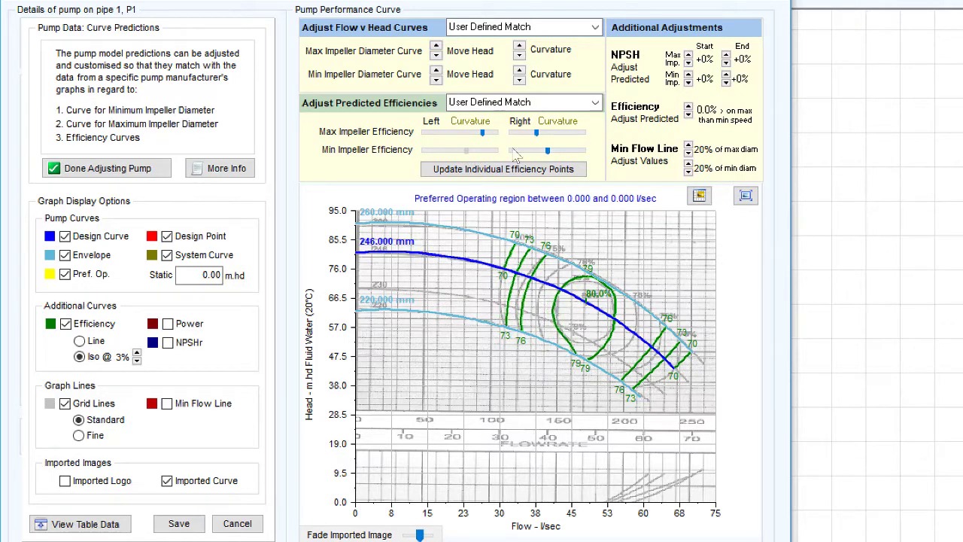
pyautogui.moveTo(546, 154); pyautogui.dragTo(546, 155)
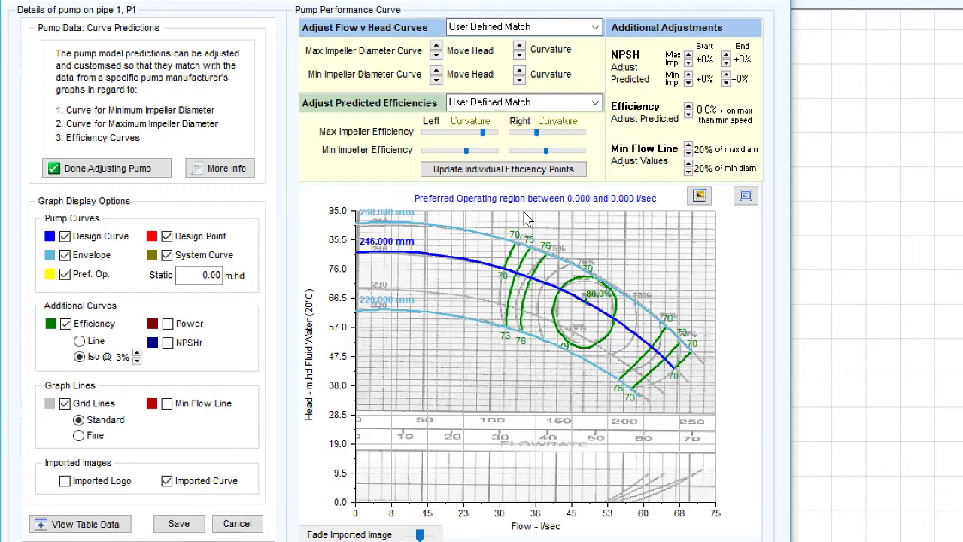
# - Try Standard Affinity Laws, O Shape 1, U Shape 1 and V Shape 1 efficiency shapes, then settle on O Shape 3
pyautogui.click(524, 171)
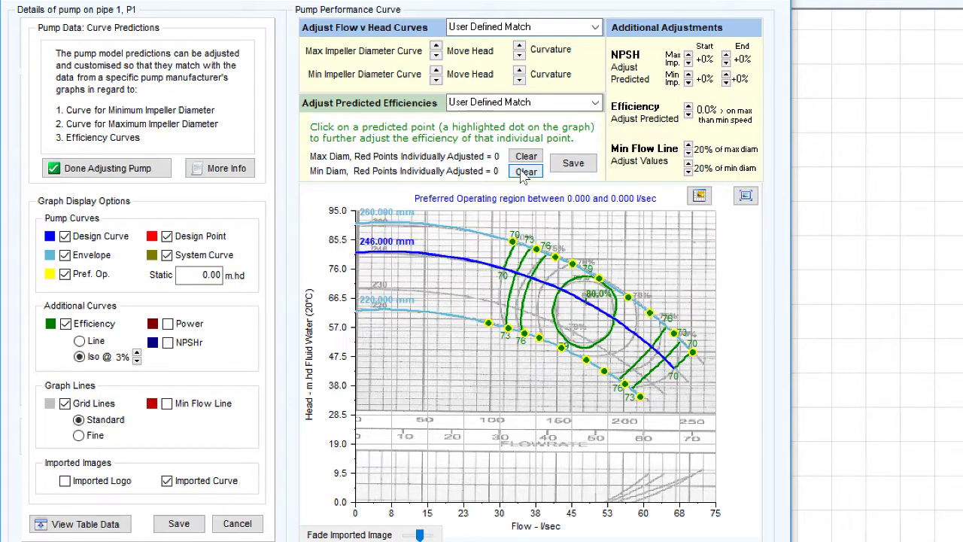
pyautogui.click(594, 104)
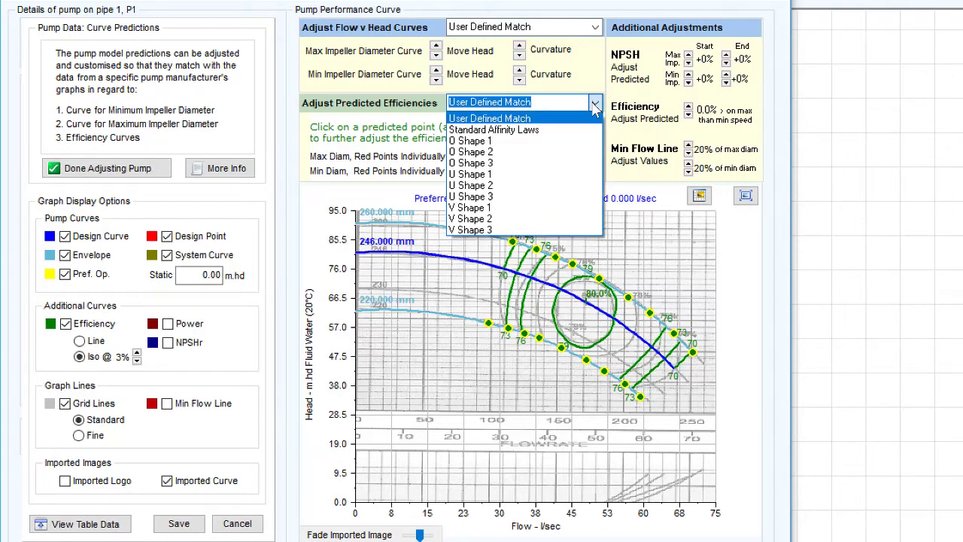
pyautogui.click(544, 131)
pyautogui.click(594, 104)
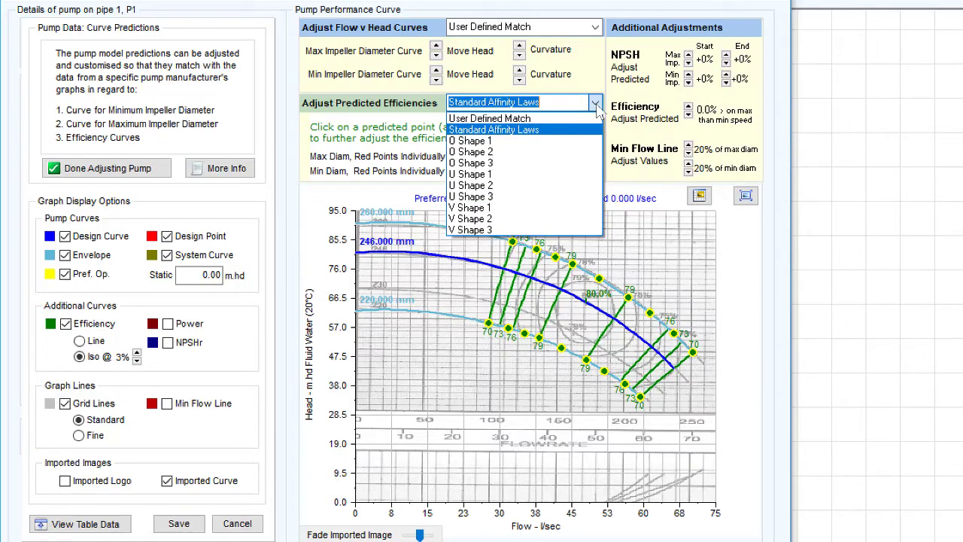
pyautogui.click(519, 142)
pyautogui.click(595, 103)
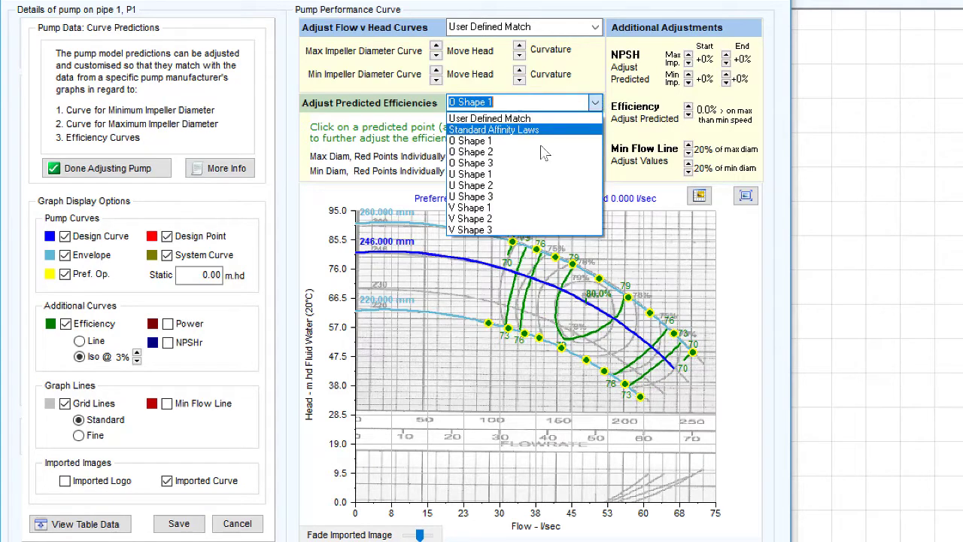
pyautogui.click(526, 175)
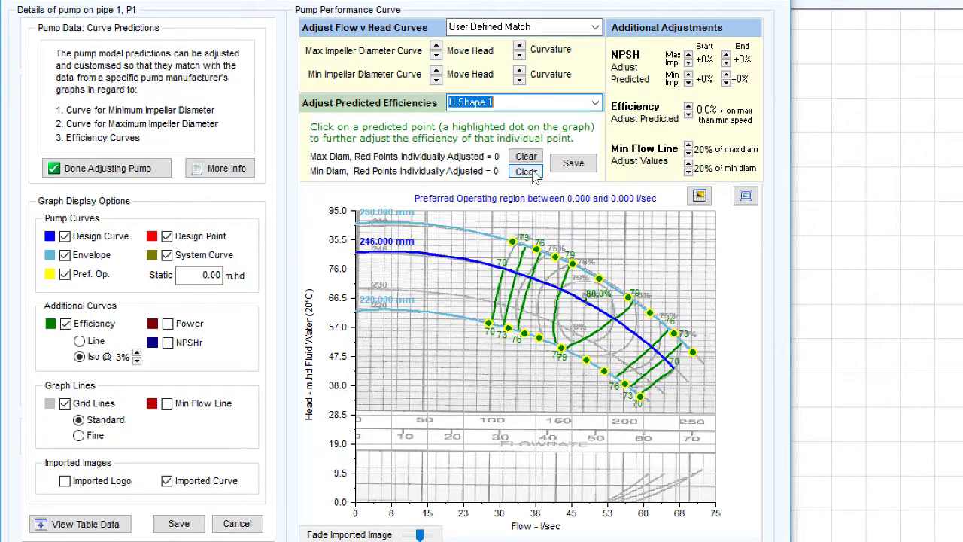
pyautogui.click(595, 103)
pyautogui.click(515, 207)
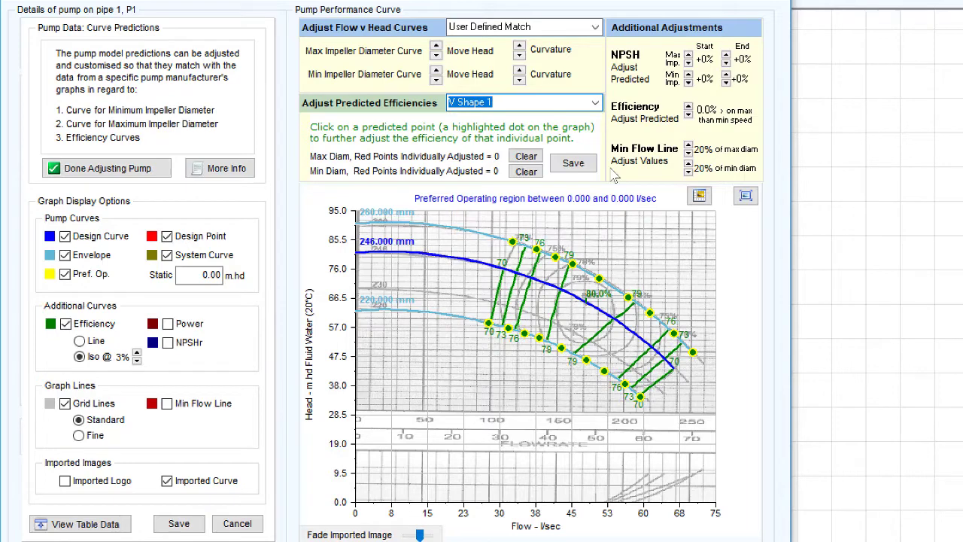
pyautogui.click(596, 104)
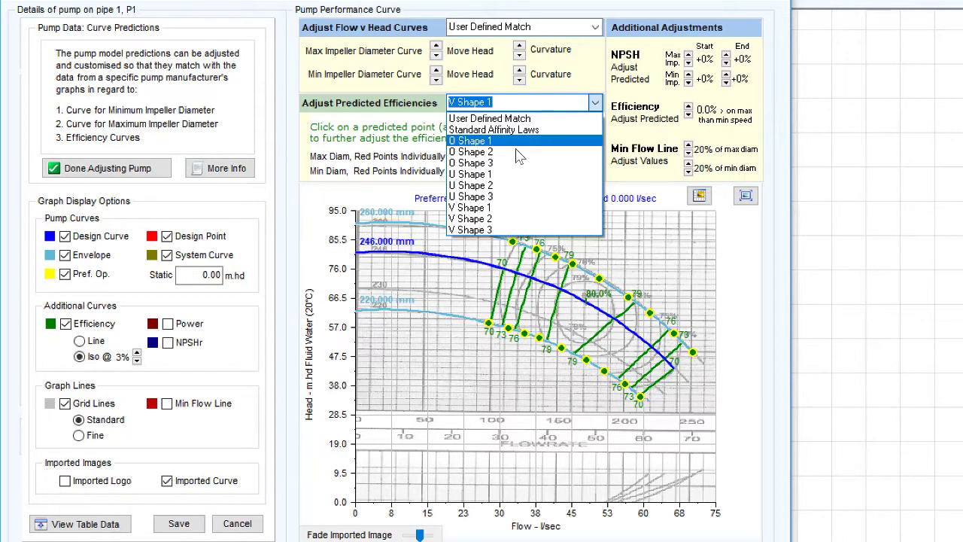
pyautogui.click(482, 163)
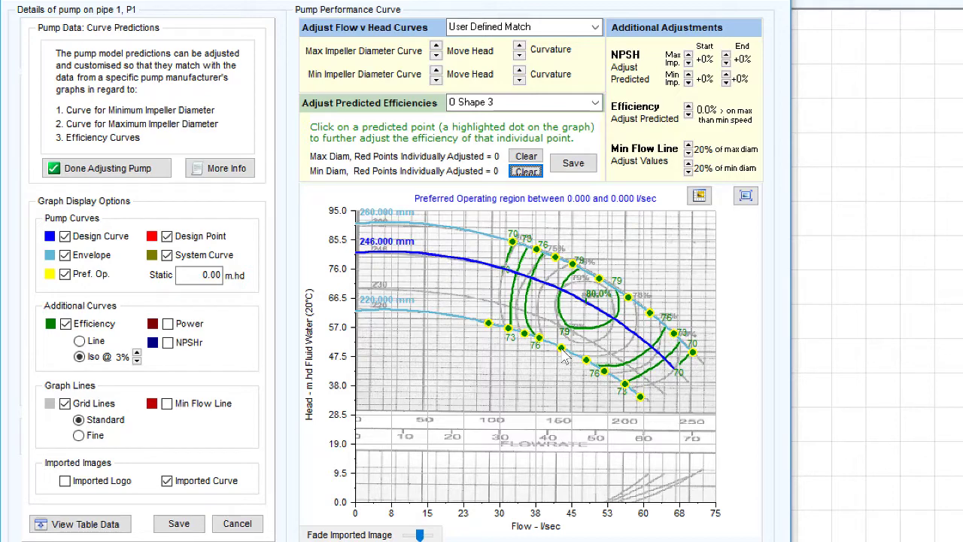
# - Raise a lower-curve predicted point's efficiency to 78.1%
pyautogui.click(561, 348)
pyautogui.click(610, 349)
pyautogui.click(610, 348)
pyautogui.click(609, 348)
pyautogui.click(610, 348)
pyautogui.click(609, 347)
pyautogui.click(610, 347)
pyautogui.click(609, 348)
pyautogui.click(610, 349)
pyautogui.click(610, 348)
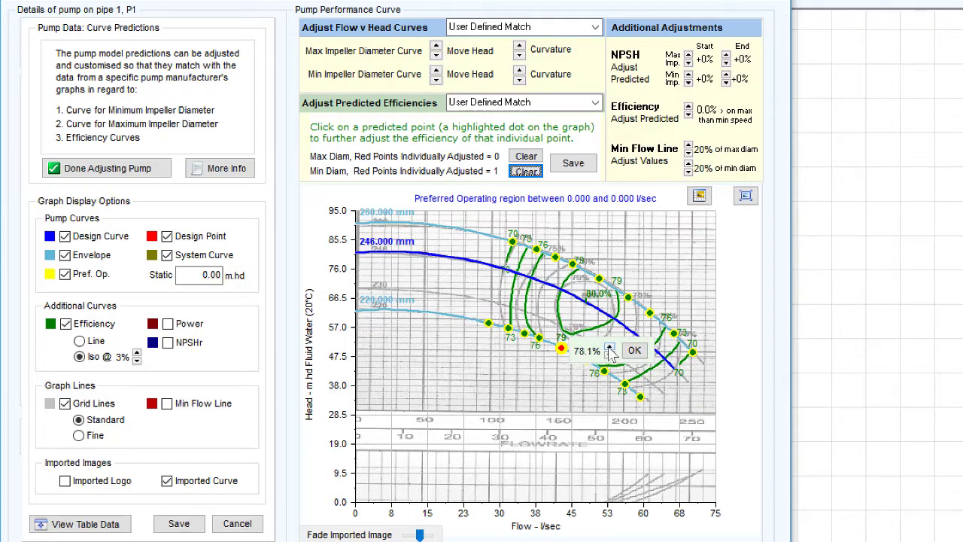
pyautogui.click(634, 351)
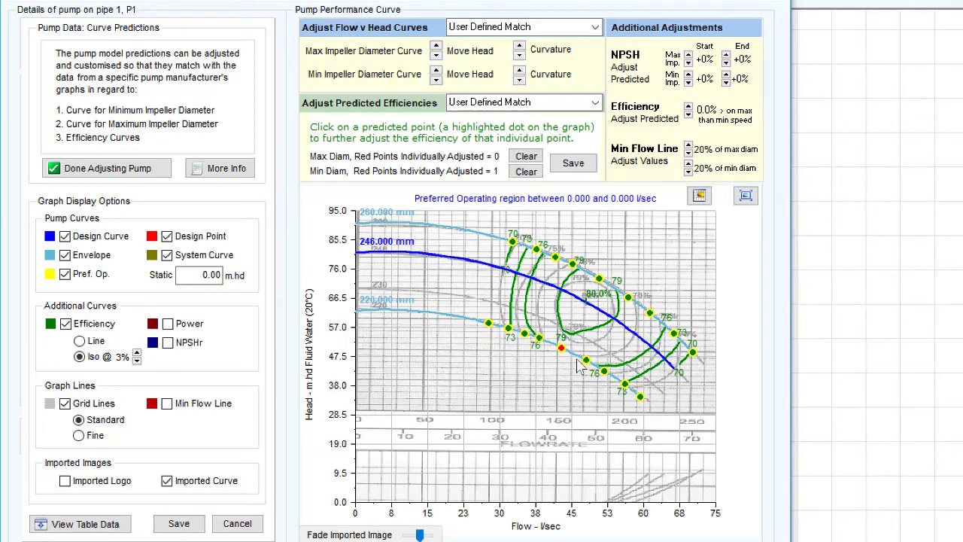
# - Raise the next lower-curve point's efficiency to about 78%
pyautogui.click(585, 361)
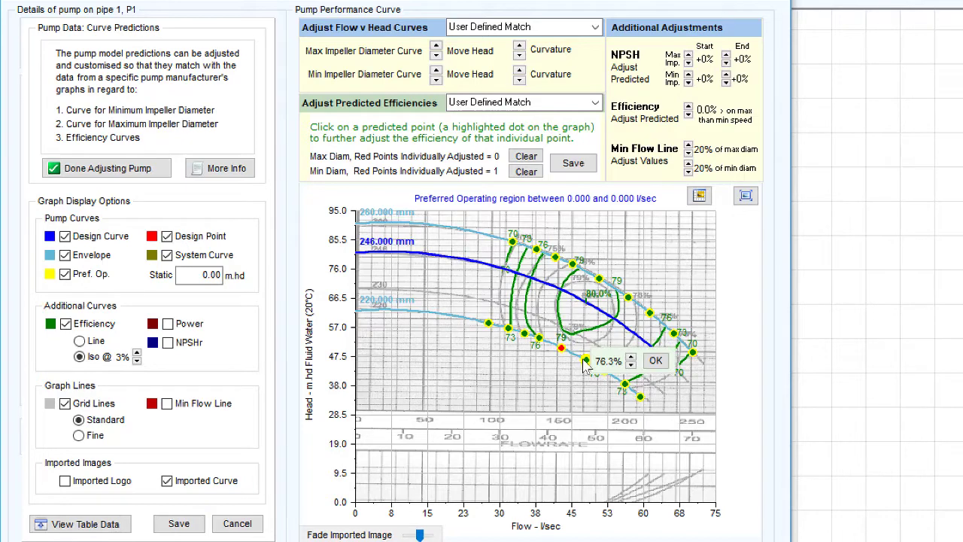
pyautogui.click(631, 358)
pyautogui.click(630, 358)
pyautogui.click(631, 359)
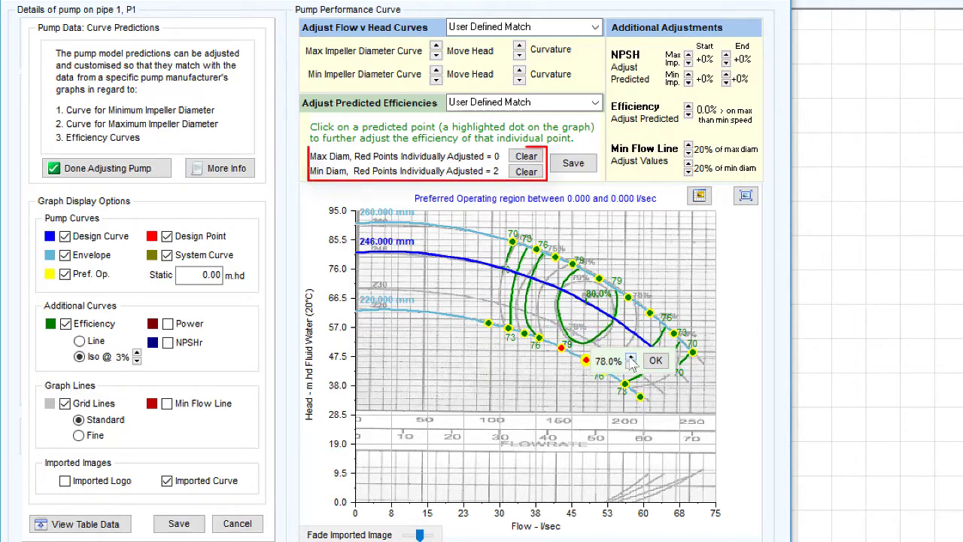
pyautogui.click(631, 358)
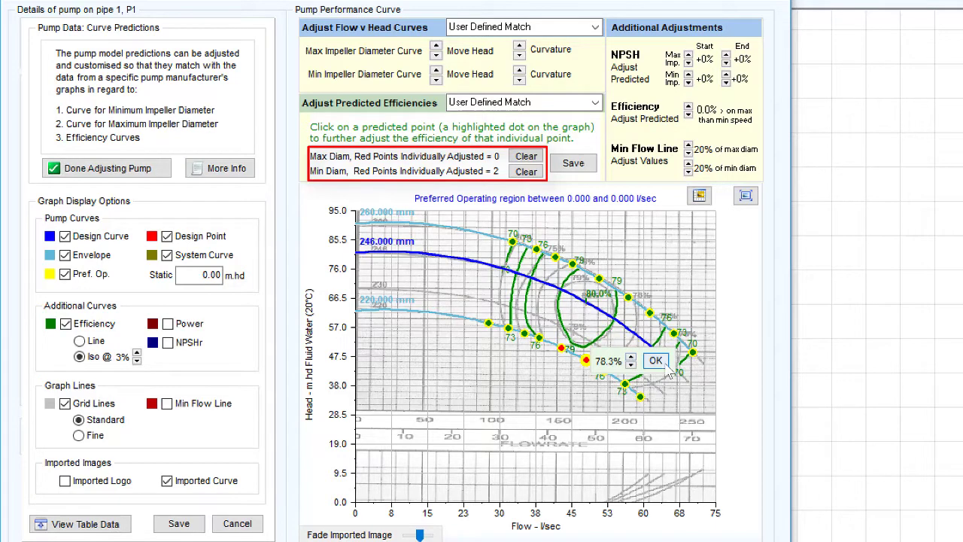
# - Adjust several upper-curve points' efficiencies, lowering one slightly
pyautogui.click(599, 279)
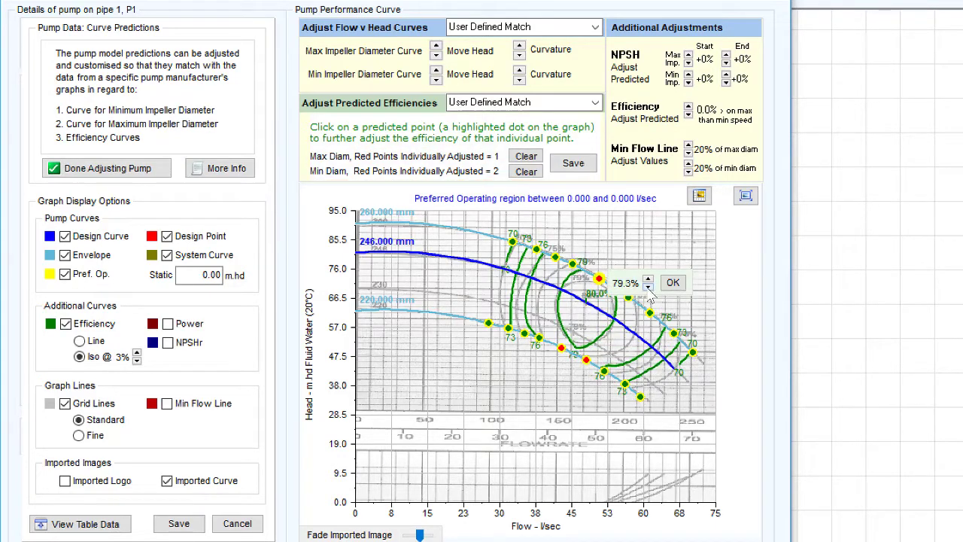
pyautogui.click(672, 283)
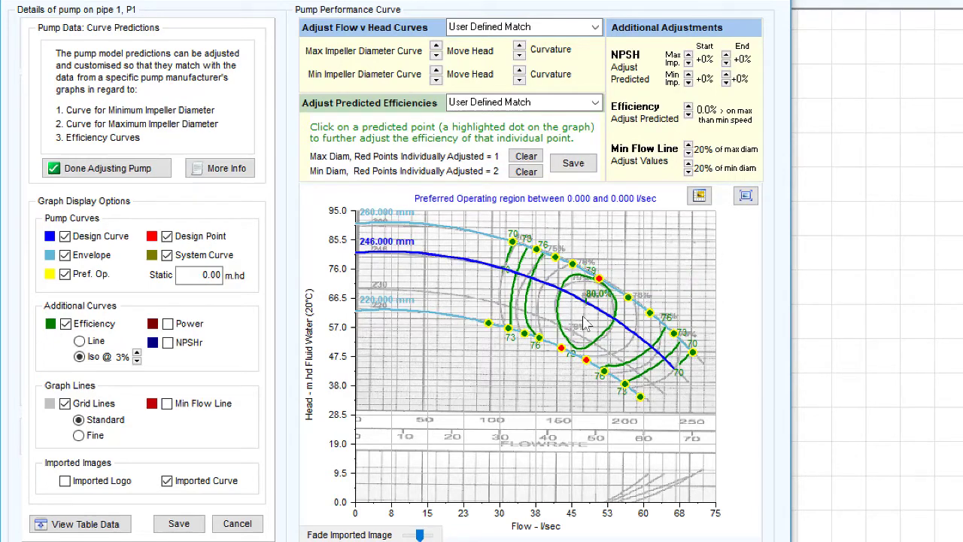
pyautogui.click(629, 299)
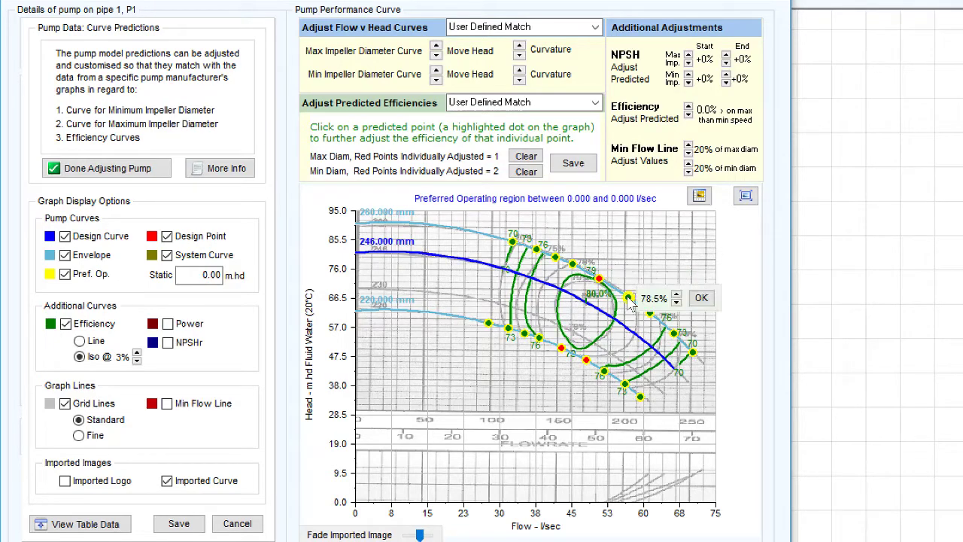
pyautogui.click(701, 299)
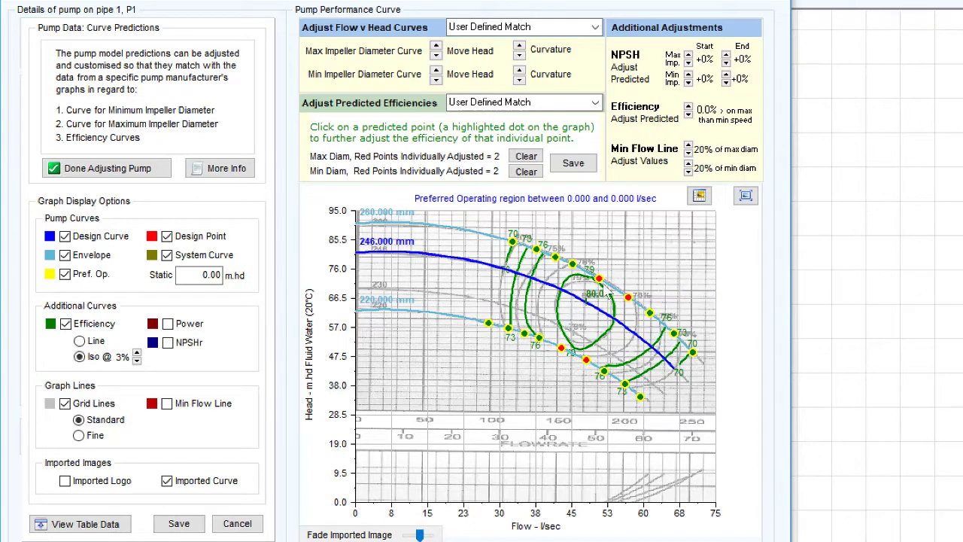
pyautogui.click(572, 264)
pyautogui.click(617, 269)
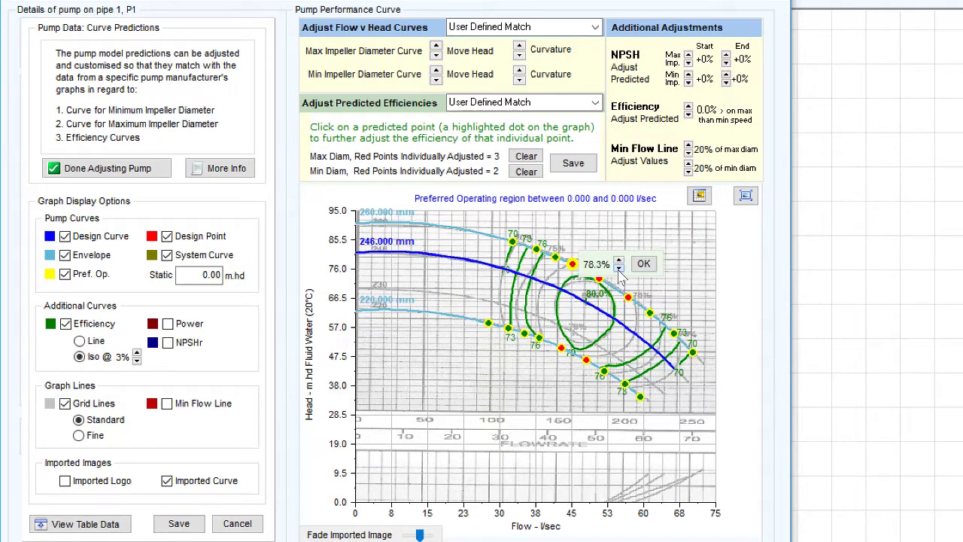
pyautogui.click(618, 269)
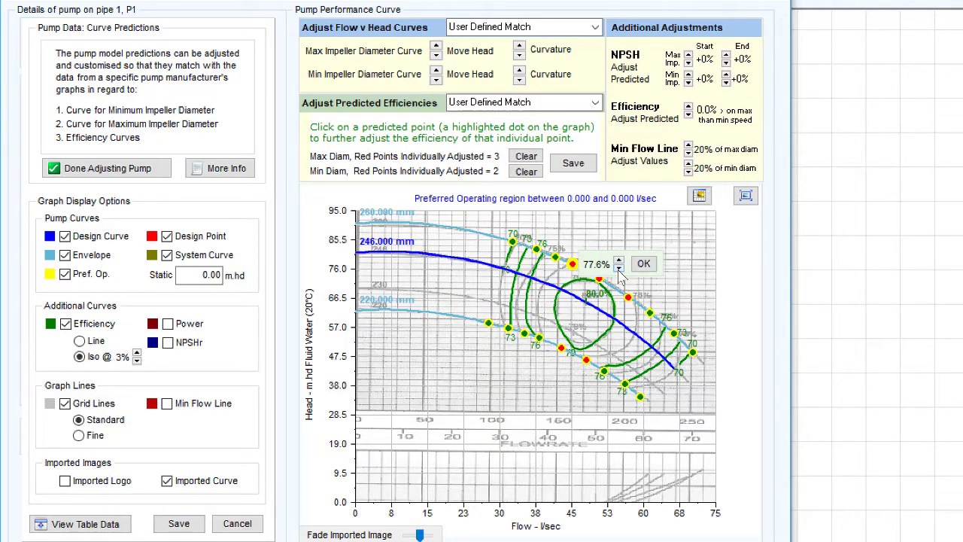
pyautogui.click(643, 264)
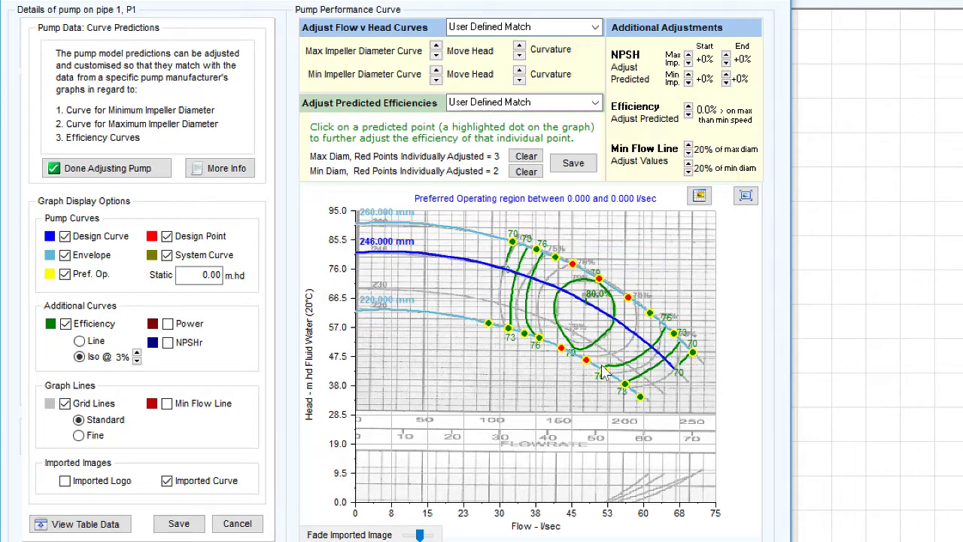
# - Raise another lower-curve point's efficiency slightly and confirm it
pyautogui.click(603, 372)
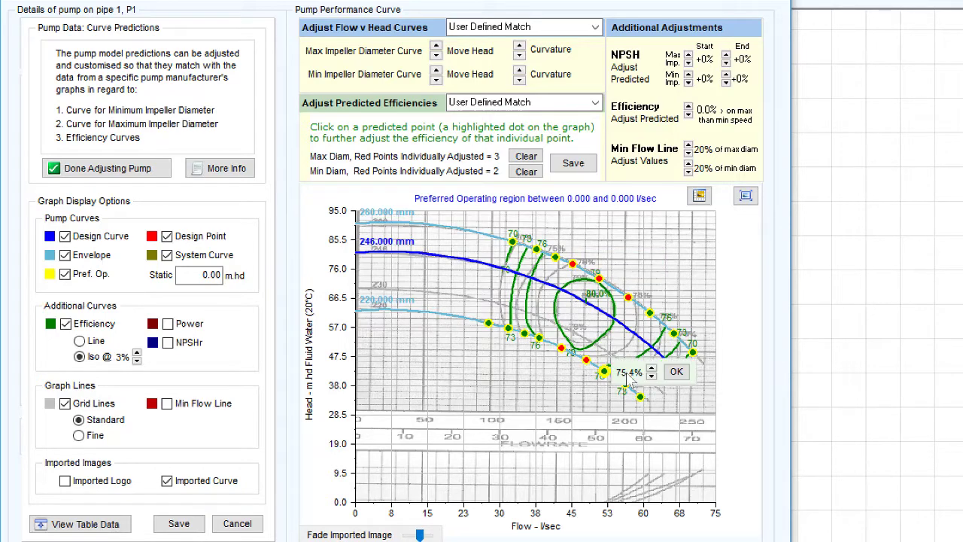
pyautogui.click(651, 372)
pyautogui.click(651, 372)
pyautogui.click(651, 370)
pyautogui.click(651, 370)
pyautogui.click(677, 371)
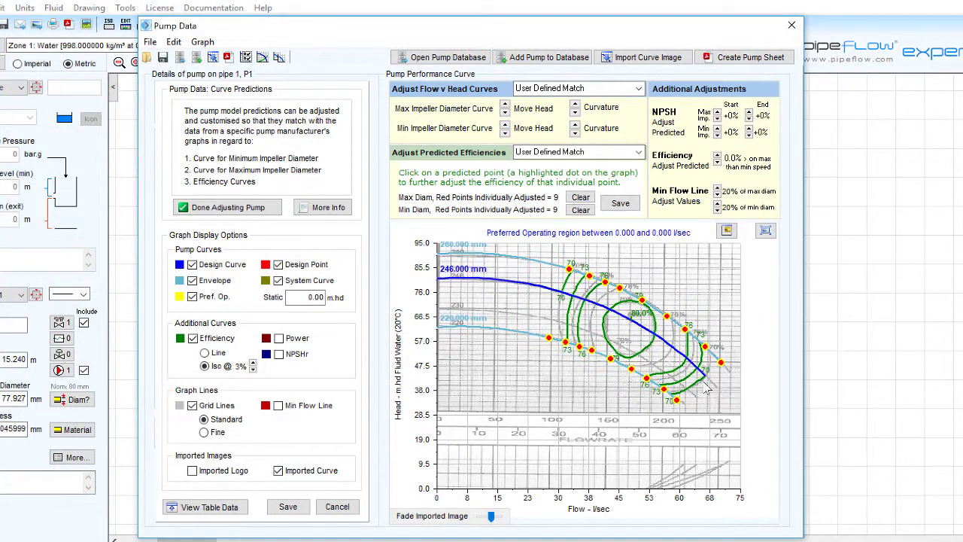
# - Save the 18 individual efficiency updates and redraw iso-efficiency lines at 4% (70%, 74%, 78%)
pyautogui.click(624, 207)
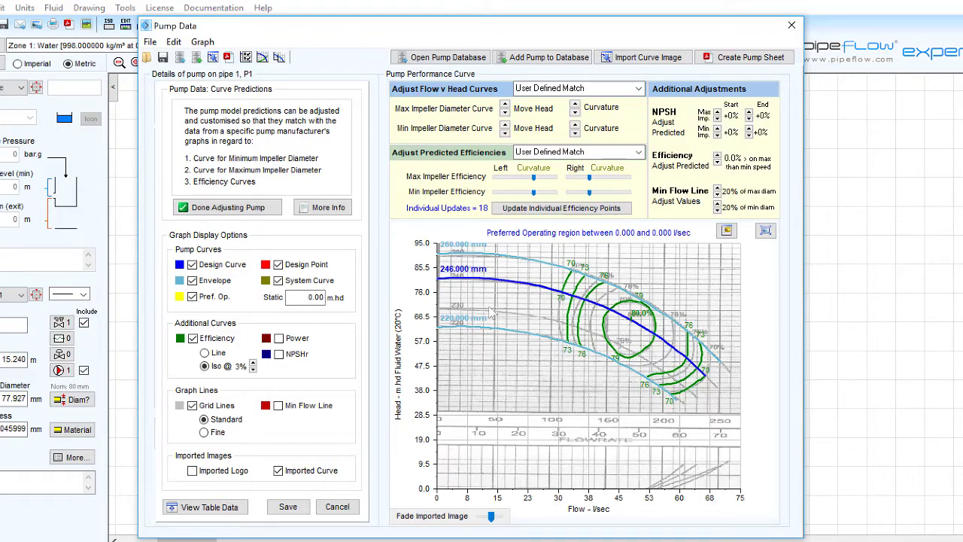
pyautogui.click(253, 363)
pyautogui.click(255, 363)
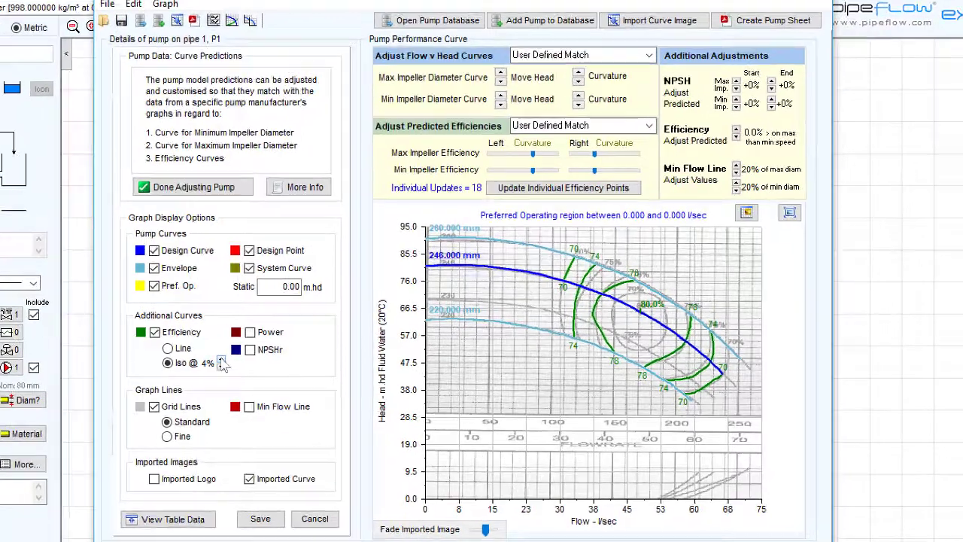